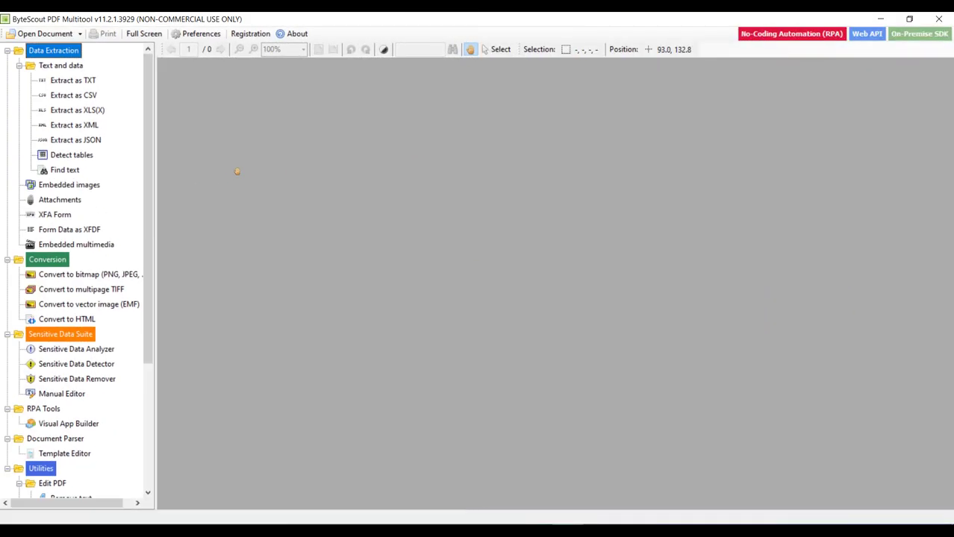
# - Open Invoice.pdf and extract its current page to an Excel file saved as Invoice_page_1.xls
pyautogui.click(39, 35)
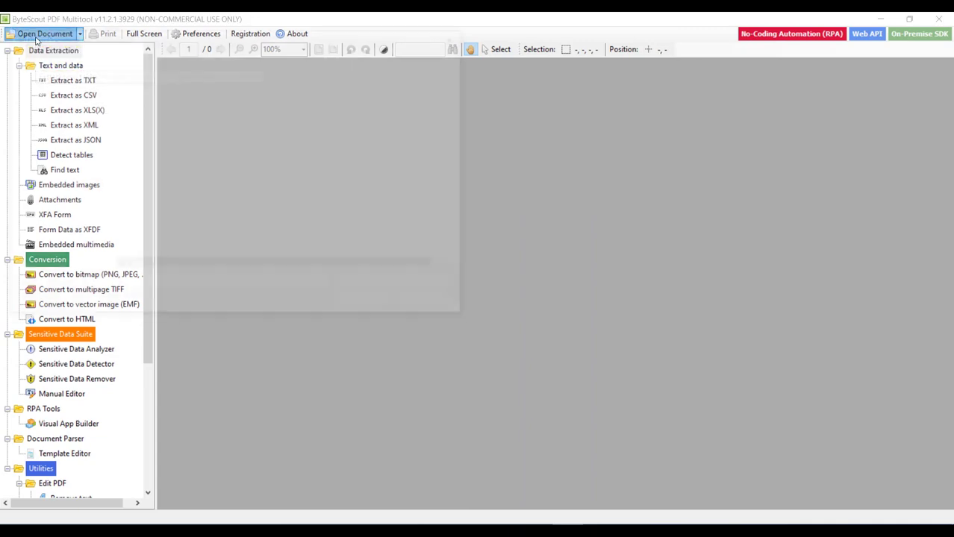
pyautogui.doubleClick(145, 151)
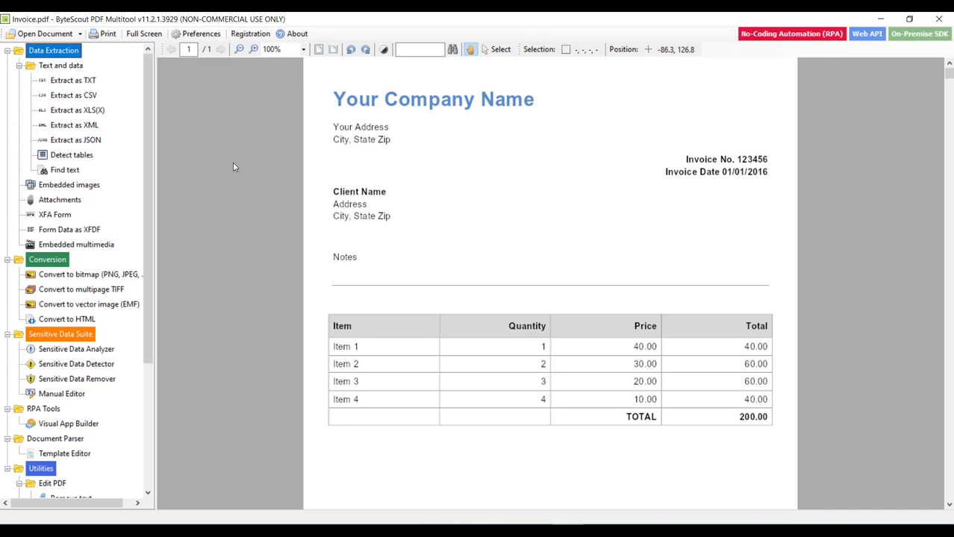
pyautogui.click(90, 112)
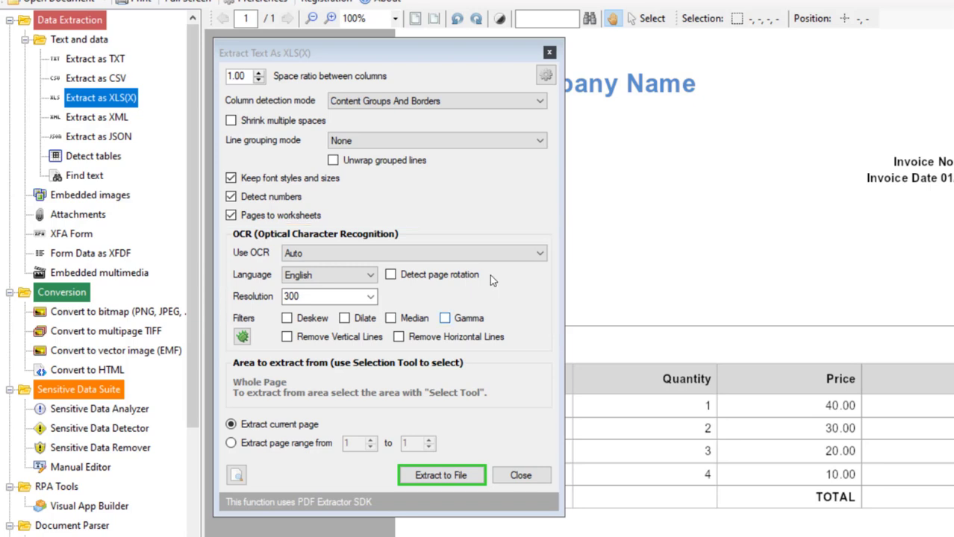
pyautogui.click(439, 478)
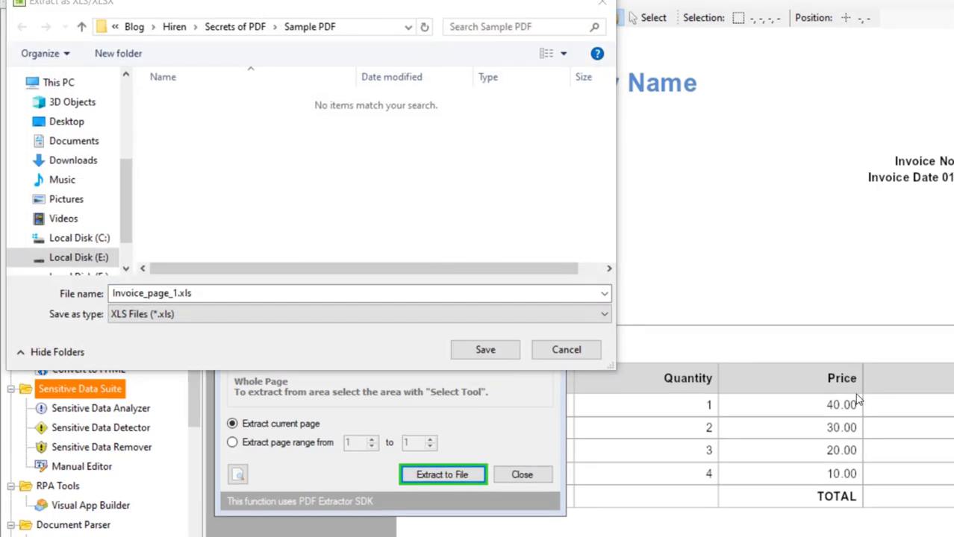
pyautogui.click(484, 350)
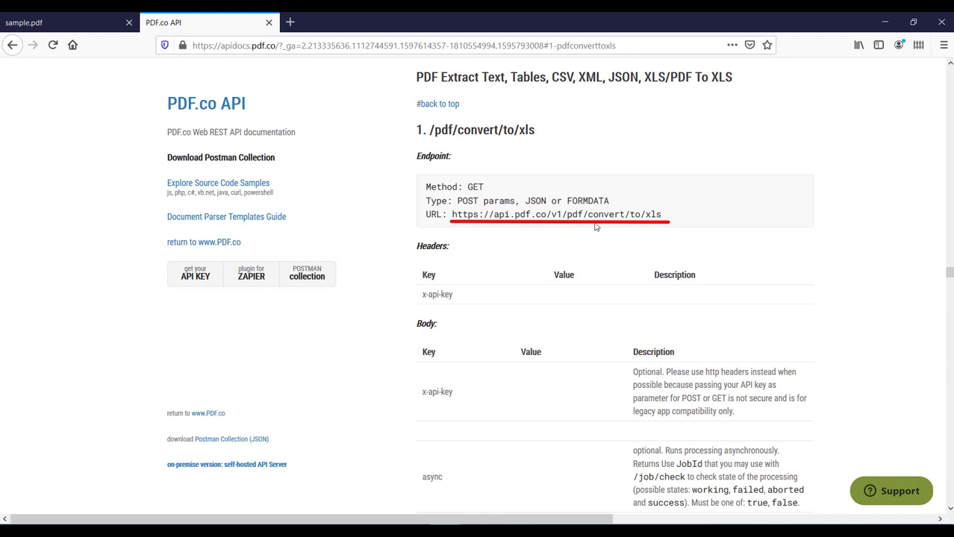
# - Read the PDF.co API documentation for the /pdf/convert/to/xls endpoint, covering its header and body parameters
pyautogui.scroll(-2, 636, 224)
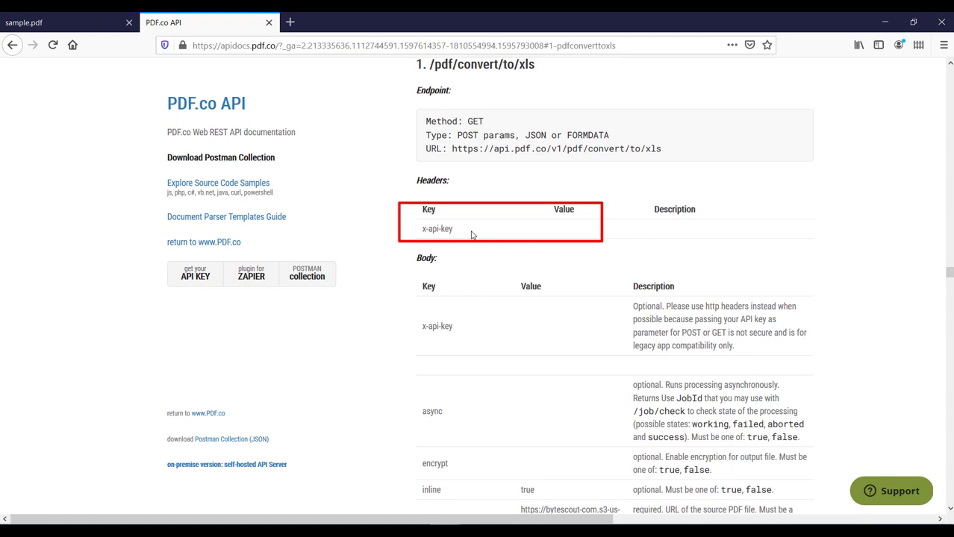
pyautogui.scroll(-4, 472, 235)
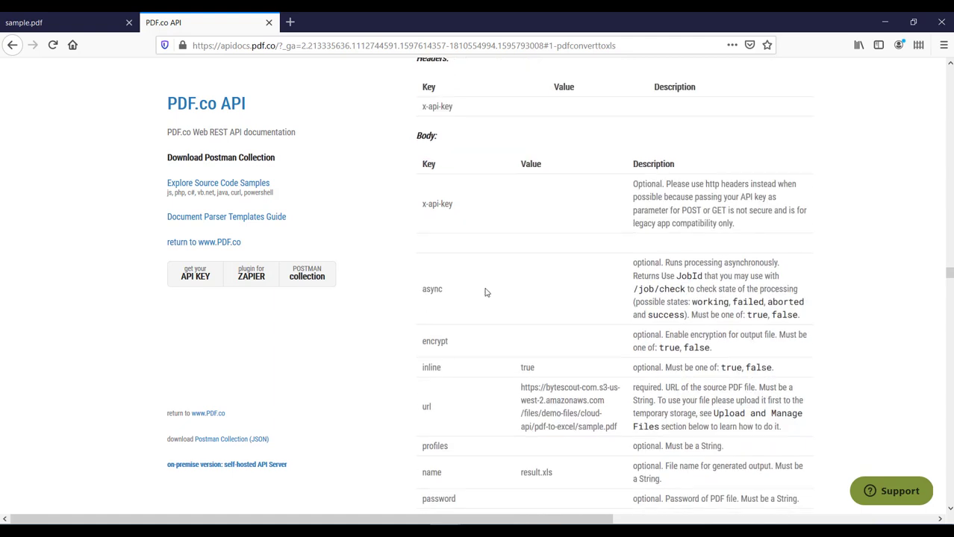
pyautogui.scroll(-2, 485, 269)
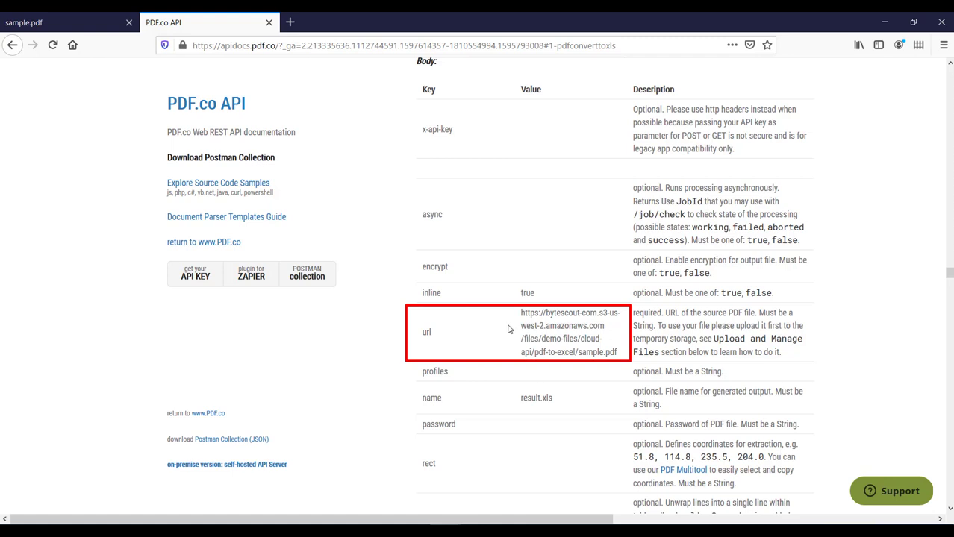
pyautogui.scroll(-2, 449, 347)
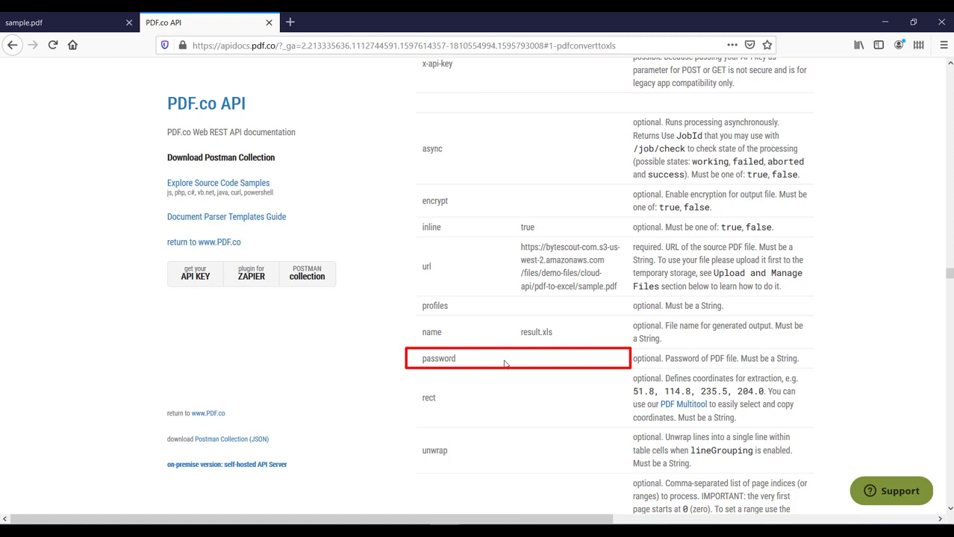
pyautogui.scroll(-6, 505, 364)
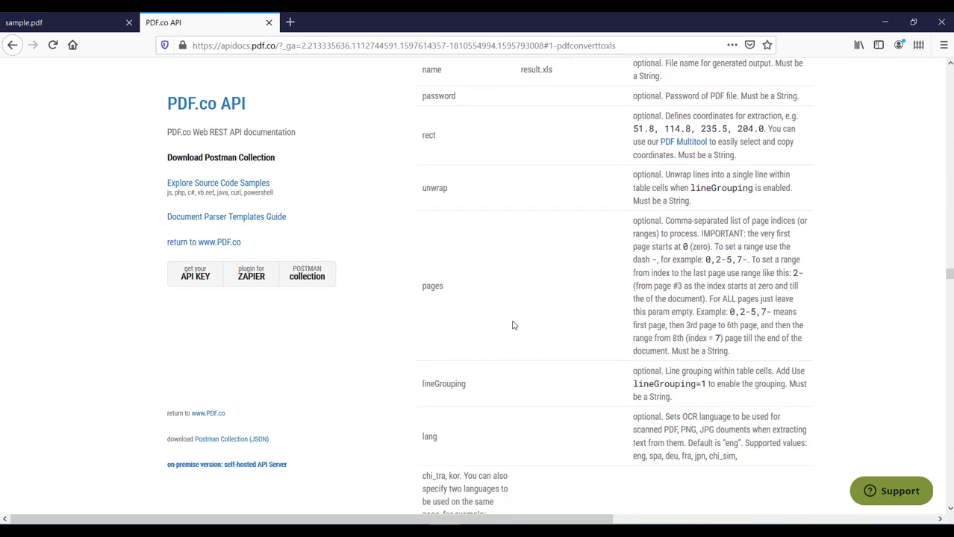
pyautogui.scroll(-4, 513, 326)
pyautogui.scroll(-3, 512, 325)
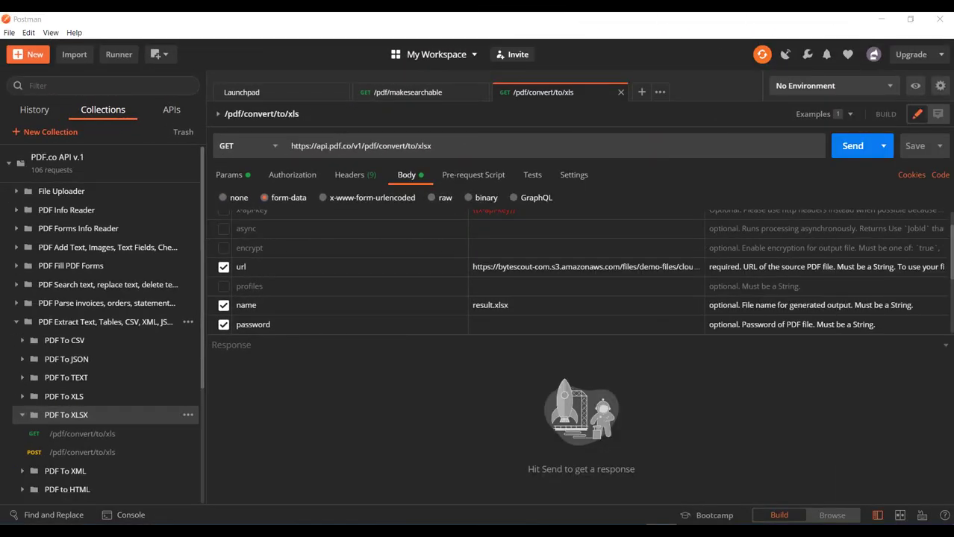
# - In Postman, inspect the url body parameter of the PDF to XLSX request and view the source sample.pdf in the browser
pyautogui.scroll(1, 774, 262)
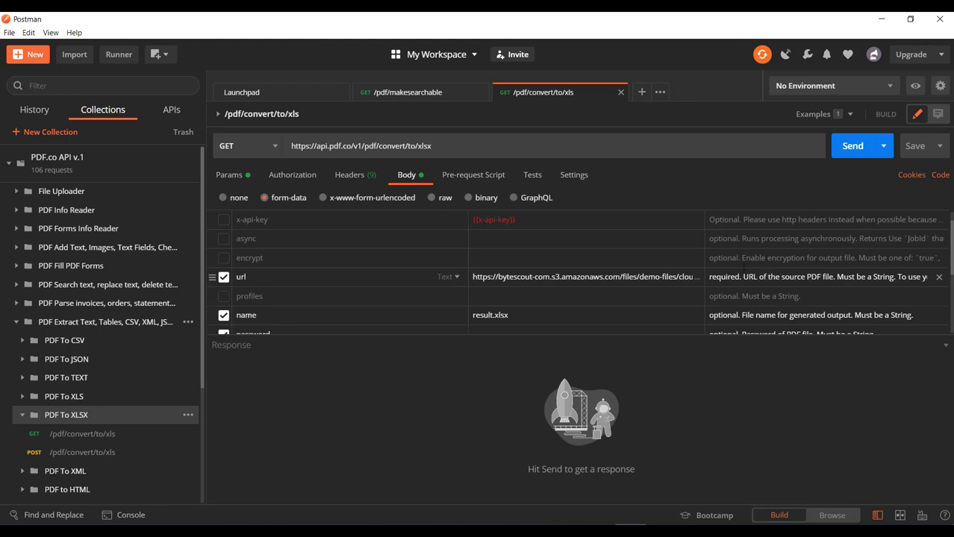
pyautogui.click(594, 278)
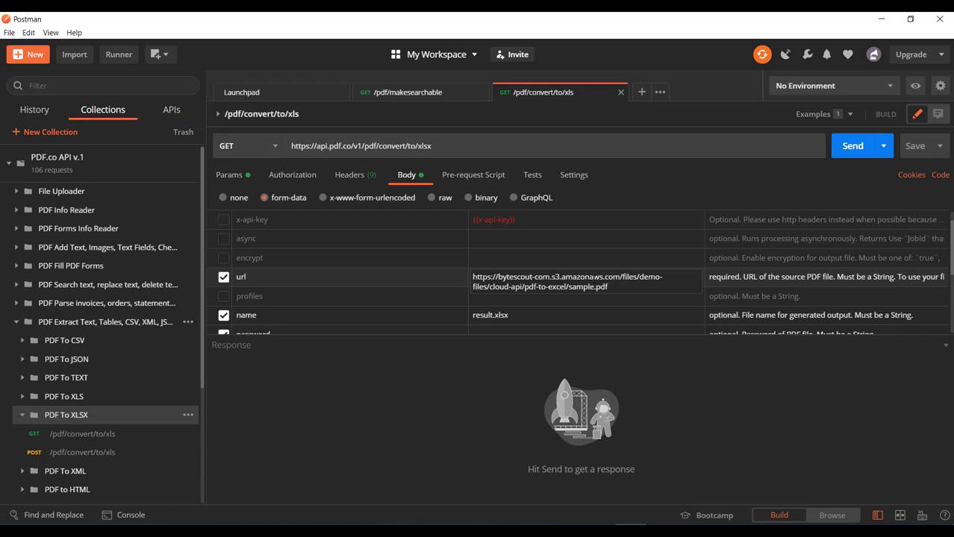
pyautogui.hotkey('ctrl', 'a')
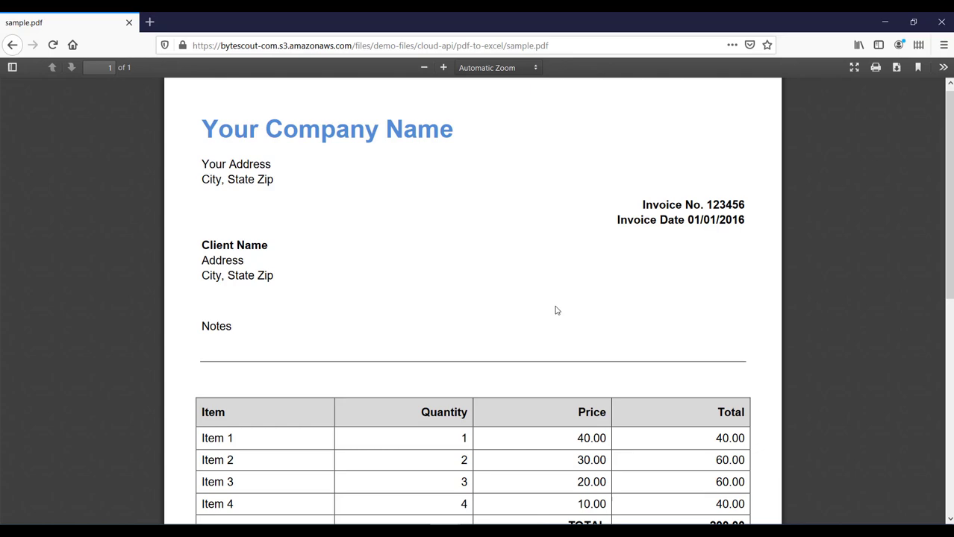
pyautogui.scroll(-2, 556, 310)
pyautogui.scroll(2, 555, 310)
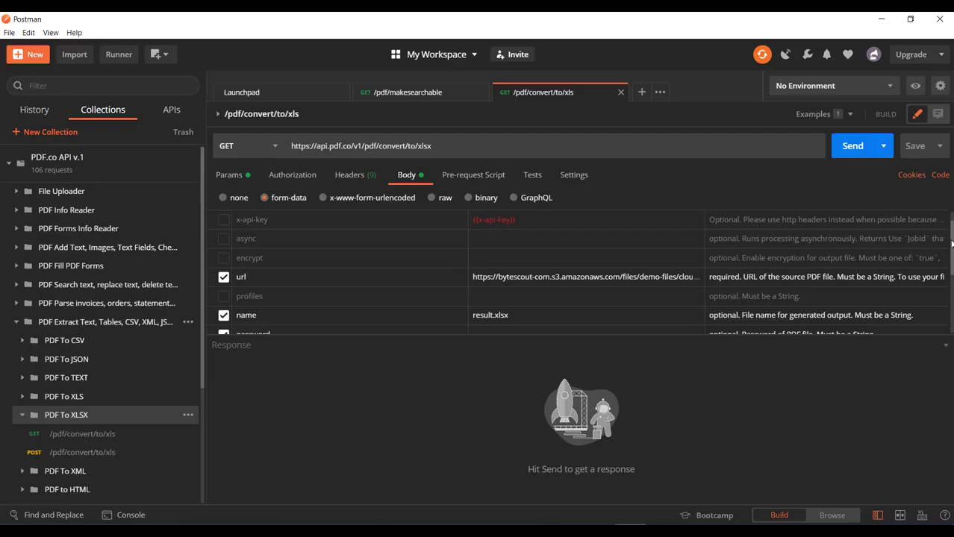
# - Review the request's name and password body parameters and its x-api-key header in Postman
pyautogui.scroll(-1, 951, 251)
pyautogui.scroll(-1, 951, 251)
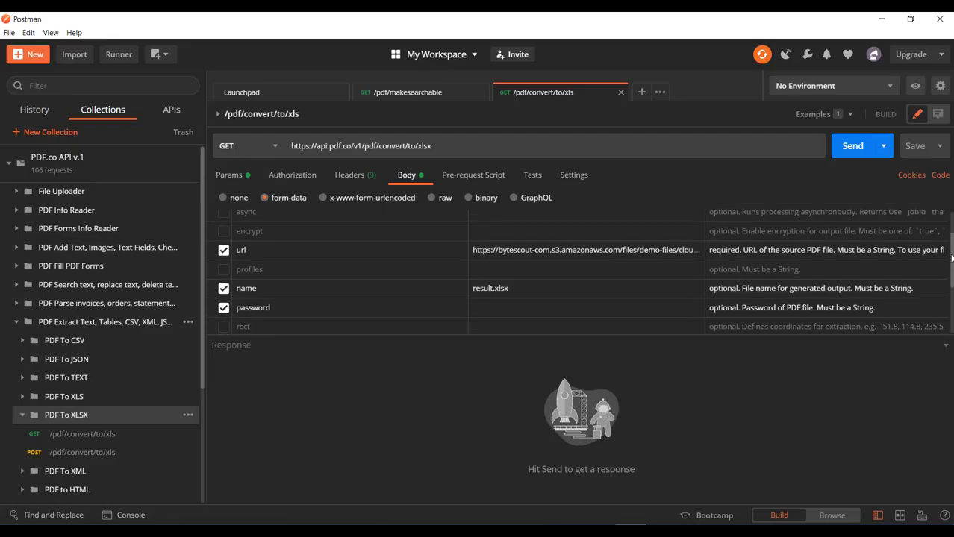
pyautogui.click(520, 295)
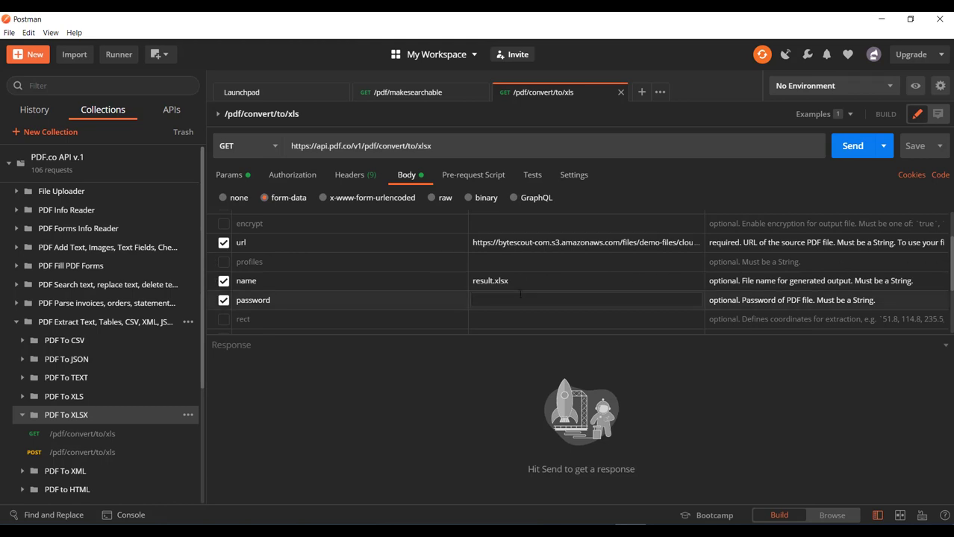
pyautogui.scroll(-2, 518, 301)
pyautogui.scroll(2, 356, 256)
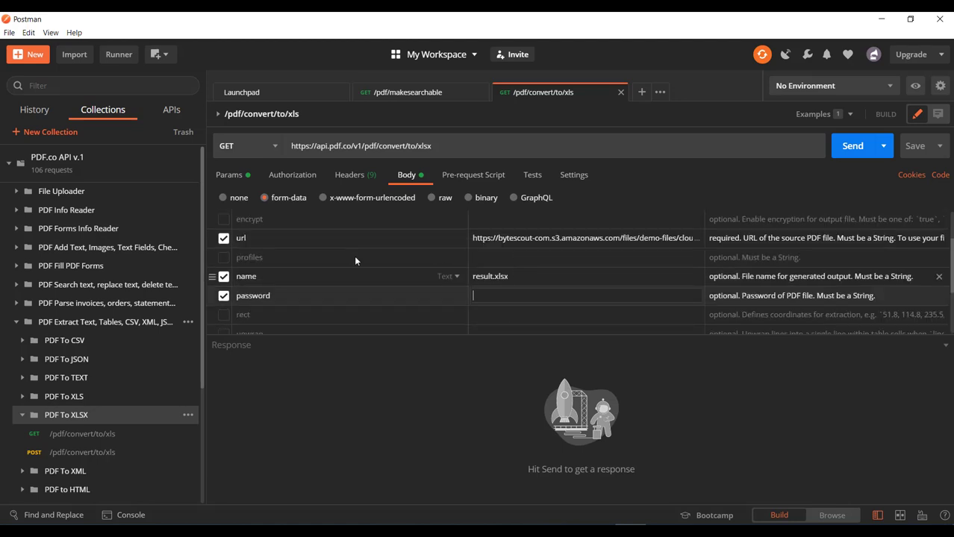
pyautogui.click(345, 184)
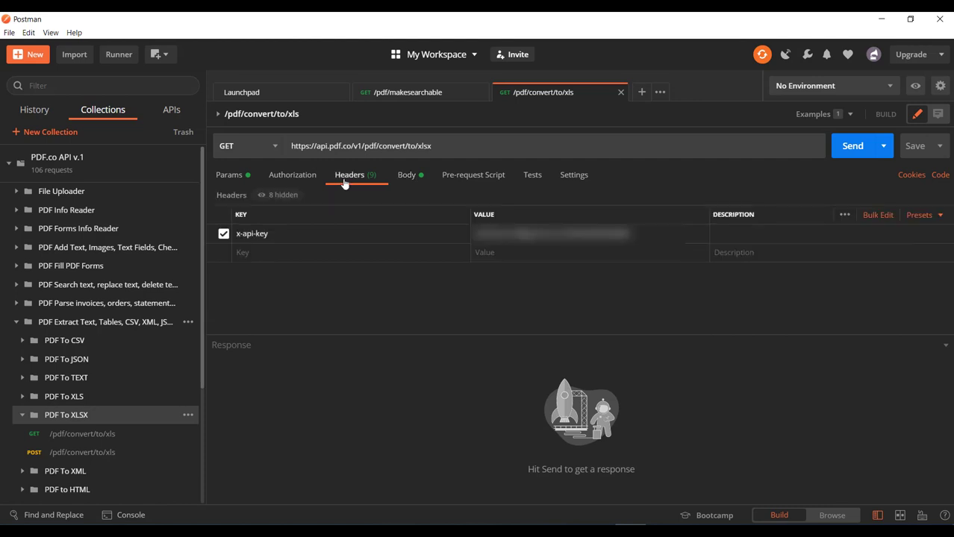
pyautogui.click(407, 175)
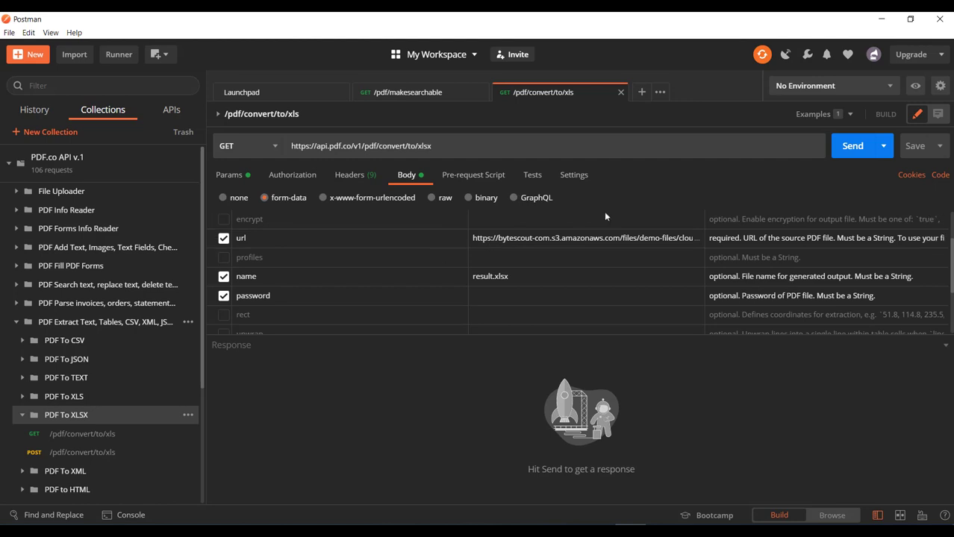
# - Send the /pdf/convert/to/xlsx request and save the generated result.xlsx by opening the returned URL in the Firefox browser
pyautogui.click(857, 153)
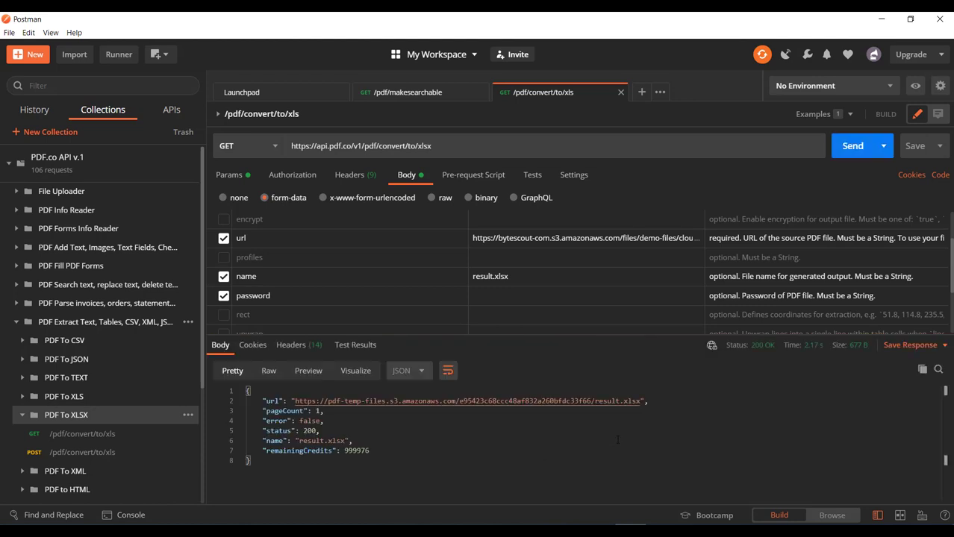
pyautogui.click(567, 443)
pyautogui.rightClick(455, 404)
pyautogui.click(478, 326)
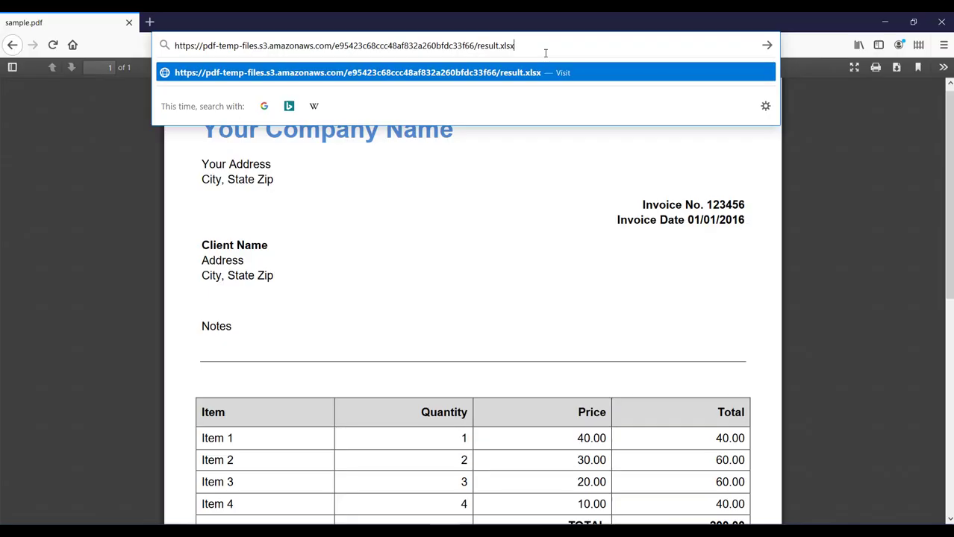
pyautogui.press('Return')
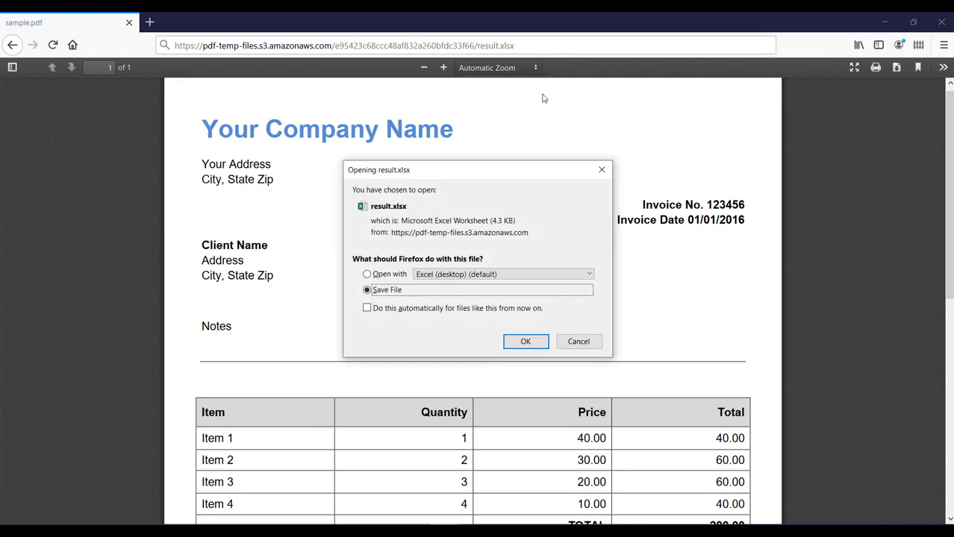
pyautogui.click(527, 342)
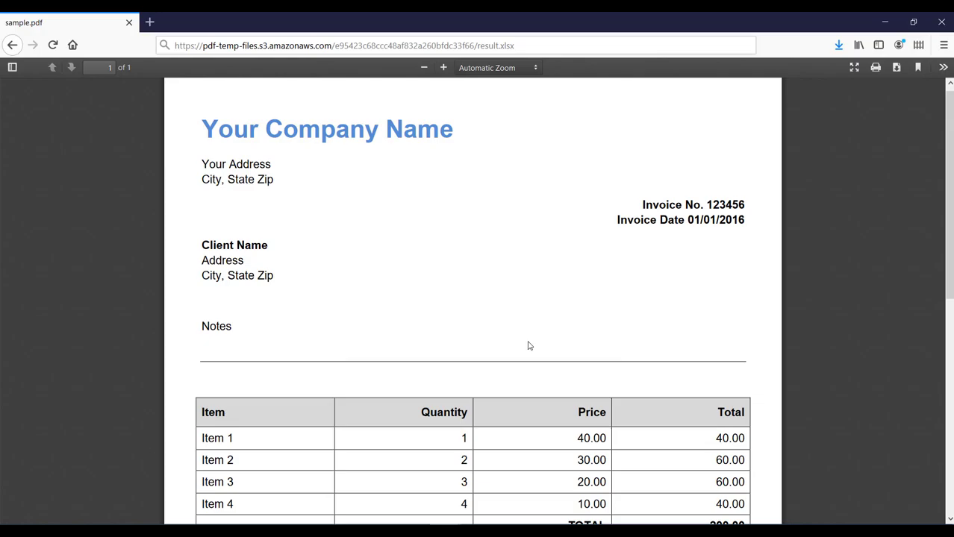